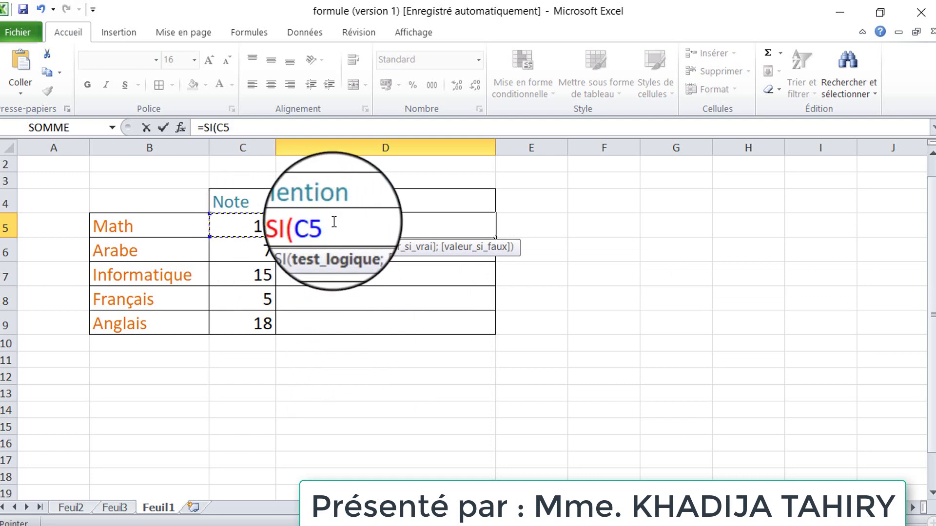
Step: Complete the formula in D5 as =SI(C5>=10;"Bien";"Faible")
type(">=10")
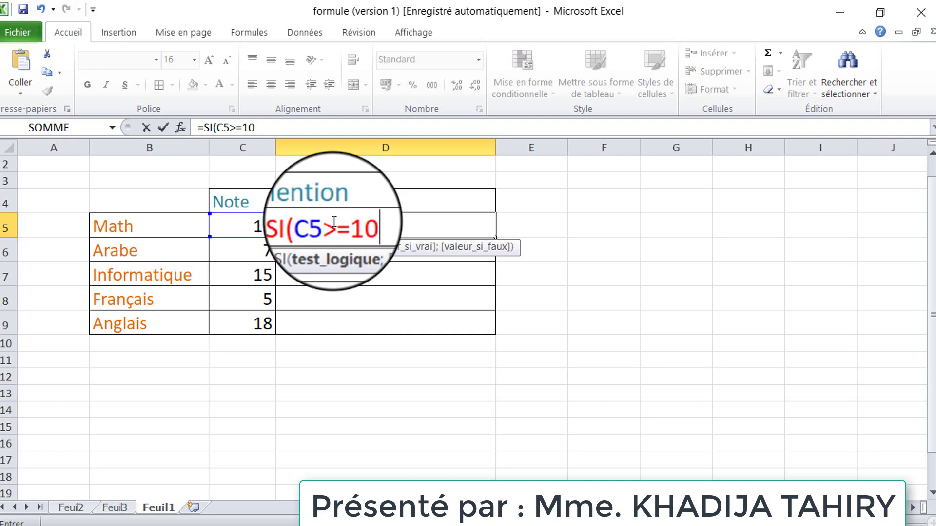
type(";")
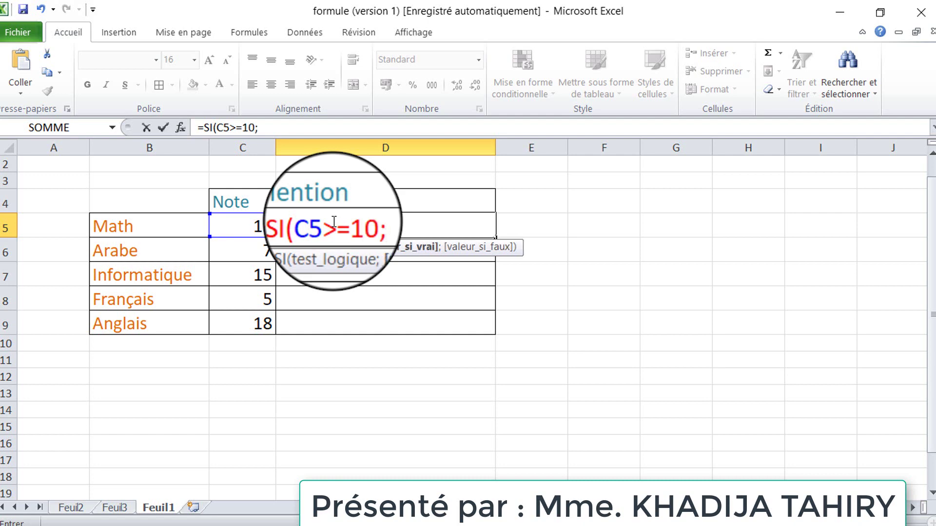
type("\"b")
key("BackSpace")
type("Bien\";")
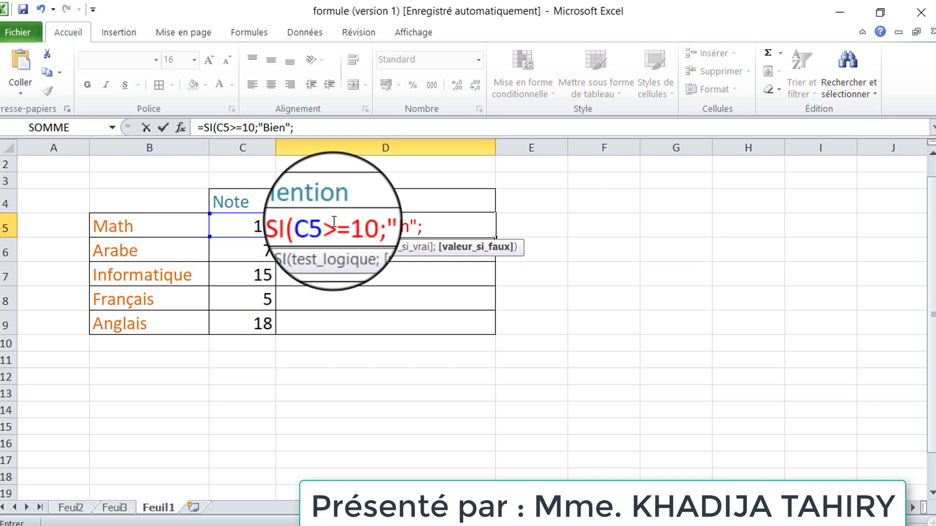
type("\"f")
key("BackSpace")
type("Faible\"")
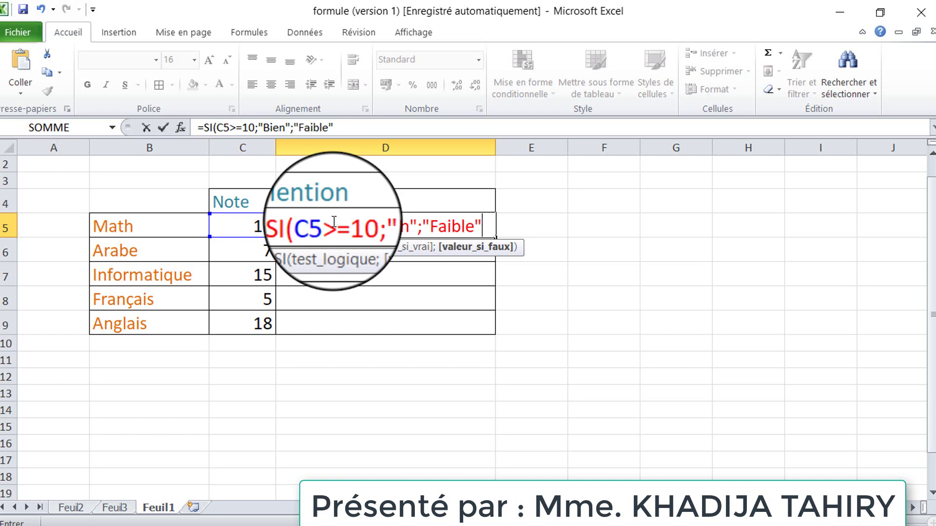
type(")")
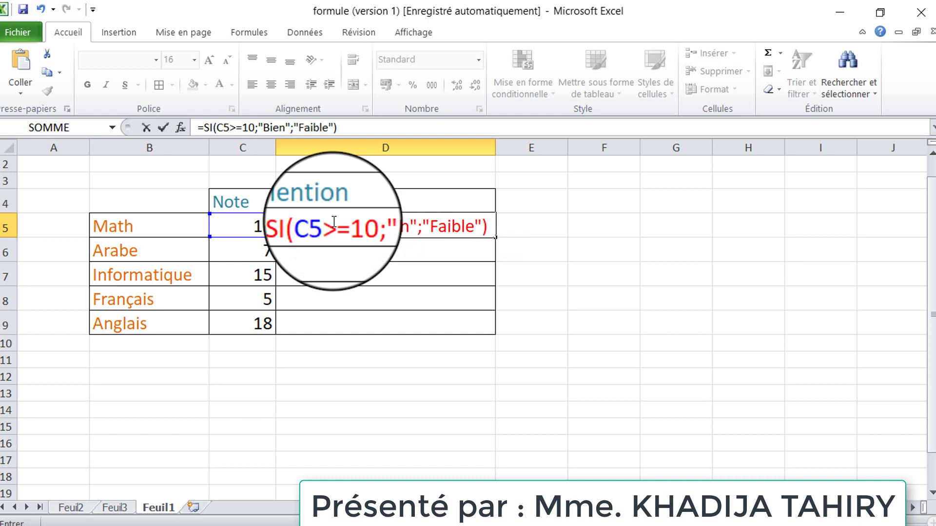
key("Return")
Step: Copy the D5 mention formula down through D9 for the remaining subjects
left_click(334, 222)
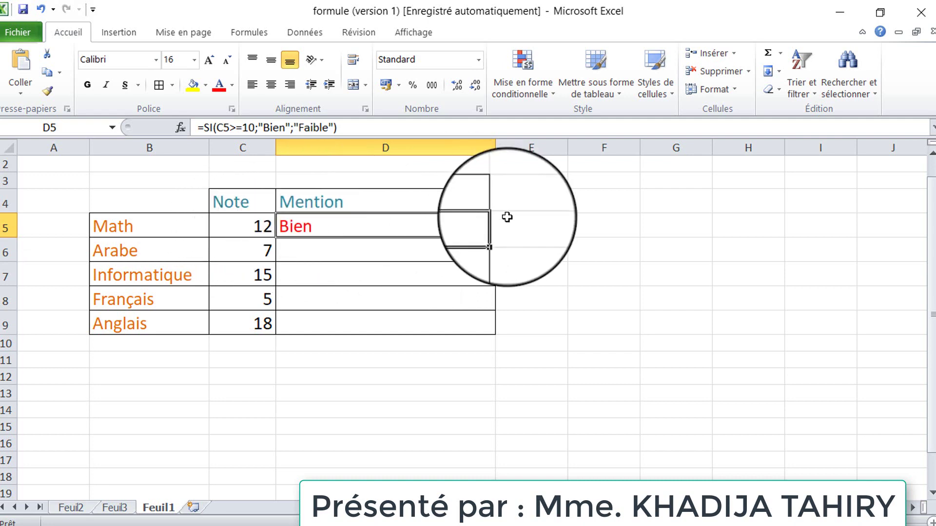
left_click_drag(495, 238, 497, 335)
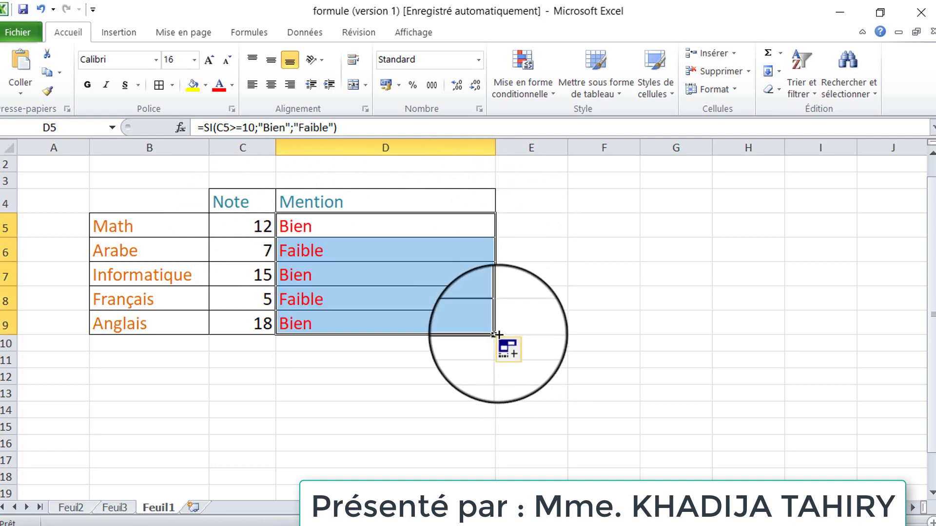
left_click(459, 375)
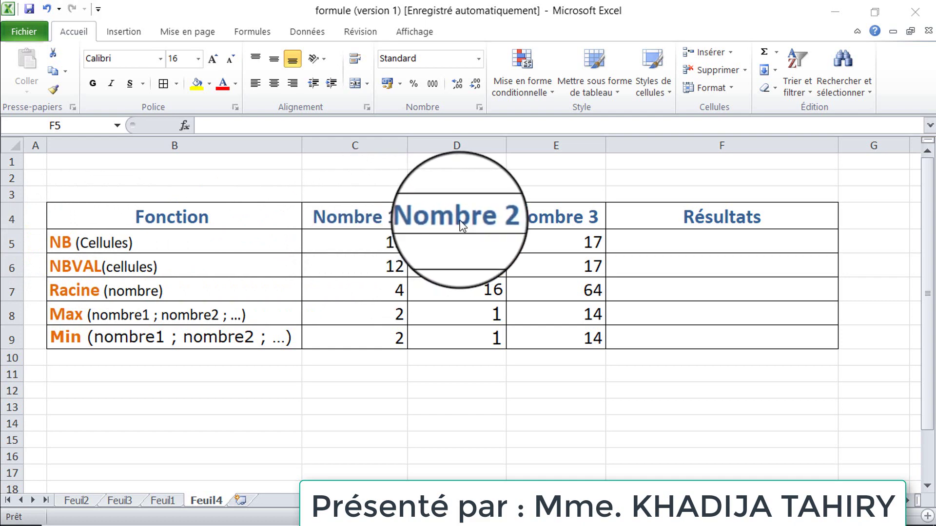
key("shift+Down")
key("shift+Down")
key("shift+Down")
key("shift+Down")
Step: Enter an NB formula over C5:E5 in F5 to count the cells containing numbers
left_click(638, 240)
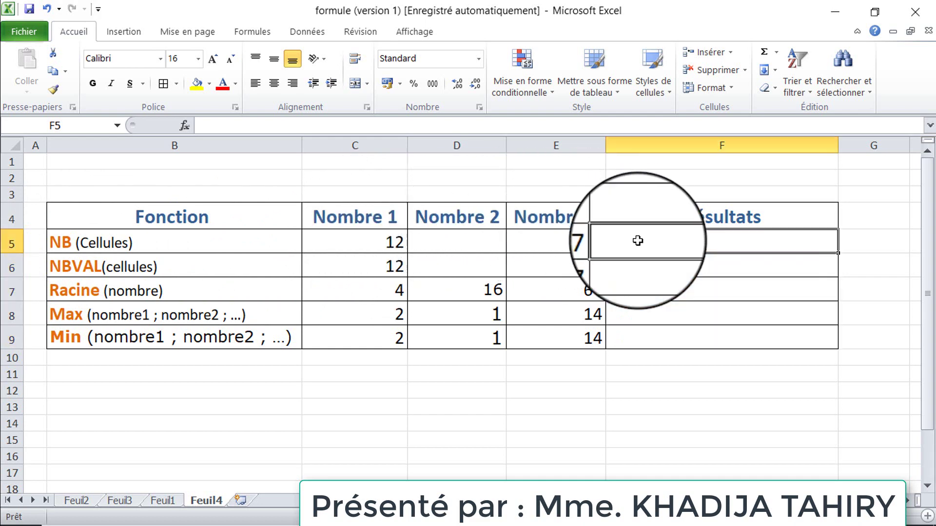
type("=n")
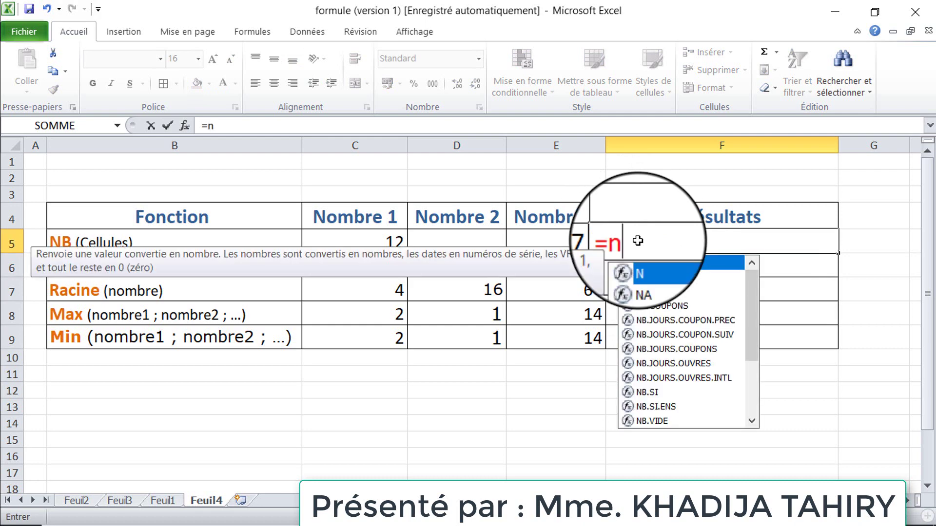
type("b")
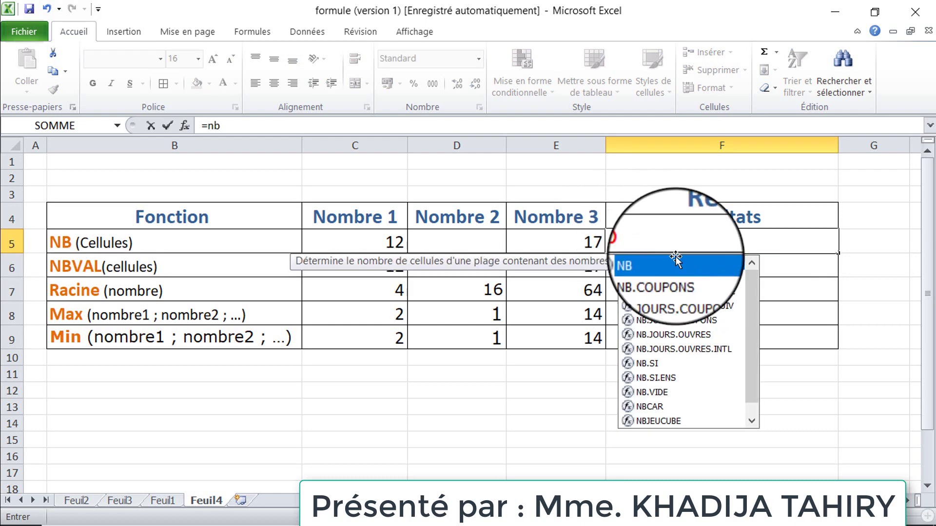
double_click(638, 261)
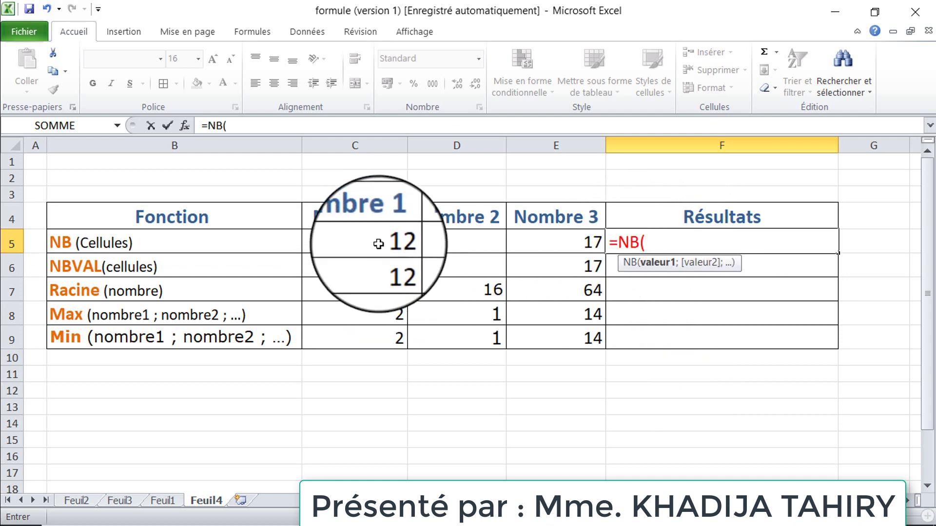
left_click_drag(367, 242, 559, 246)
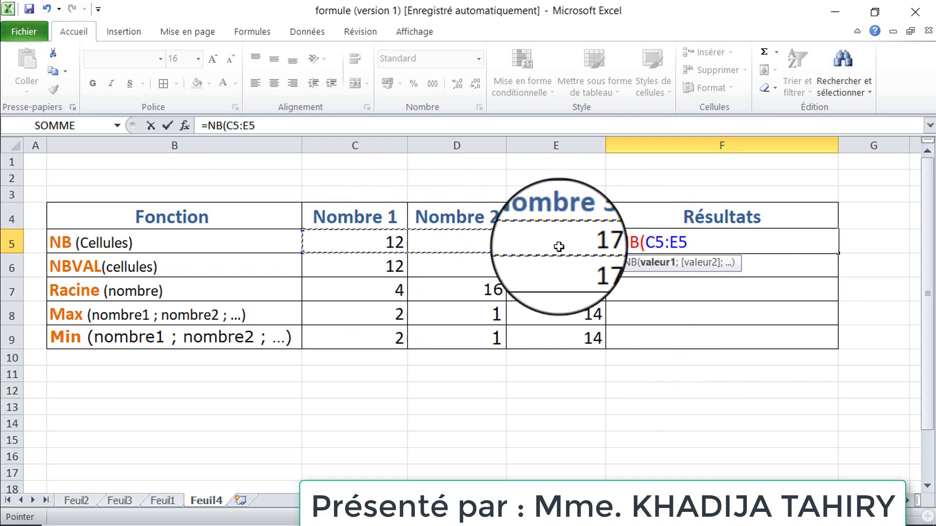
key("Return")
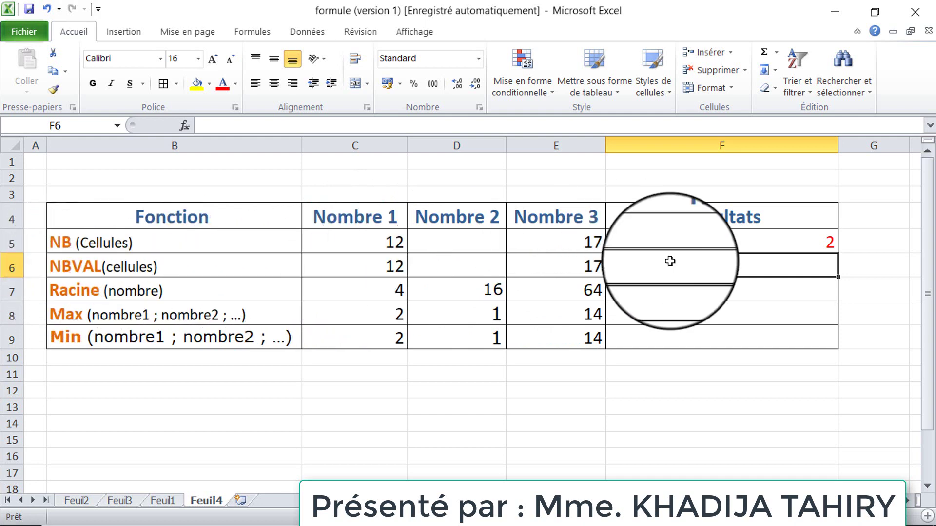
Step: Enter =NBVAL(C6:E6) in F6 to count the non-empty cells of that row
type("=")
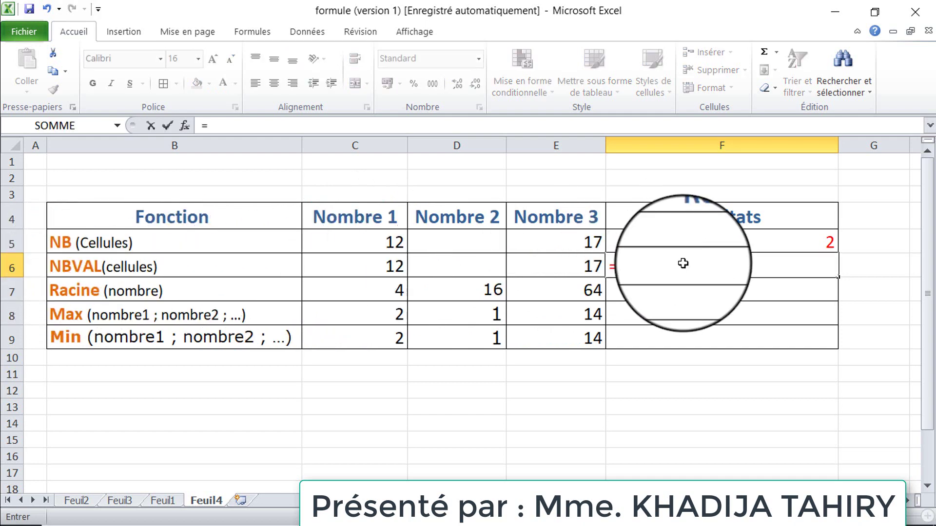
type("nb")
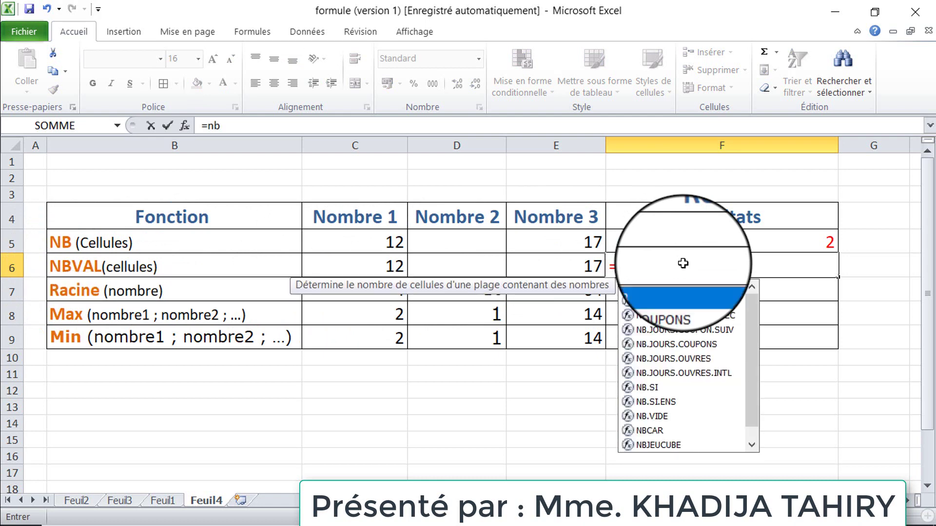
type("v")
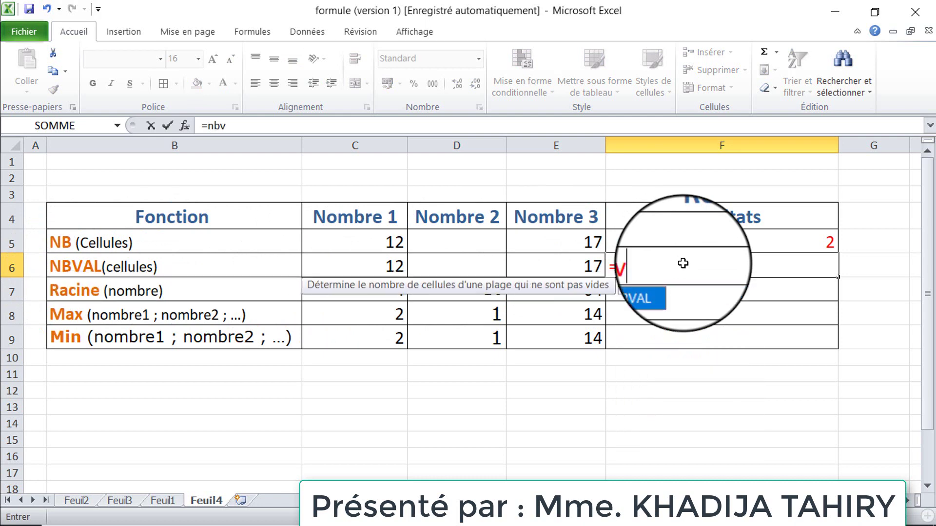
double_click(652, 289)
left_click_drag(338, 265, 546, 265)
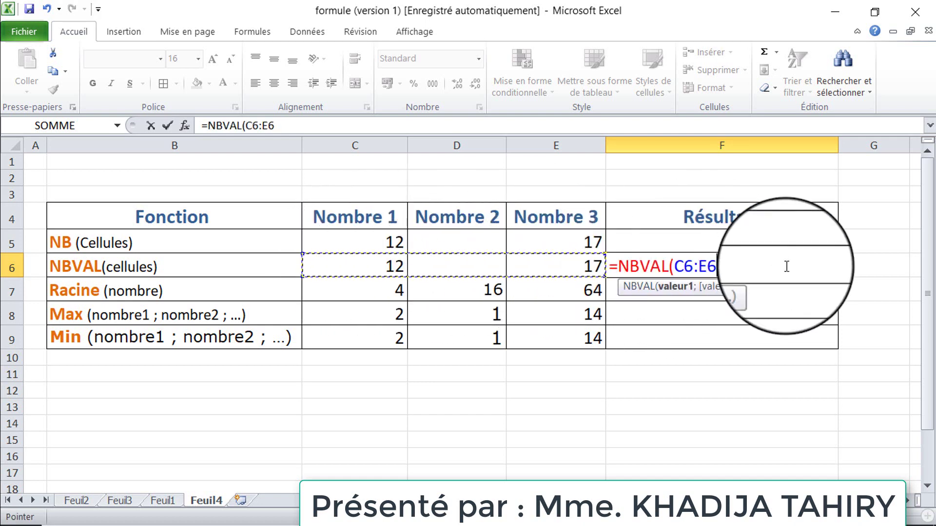
type(")")
key("Return")
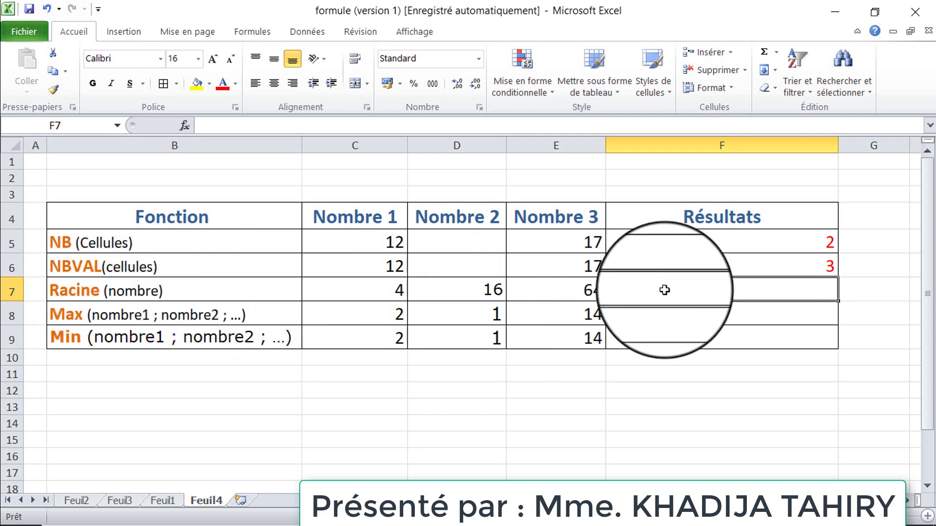
Step: Enter a RACINE formula in F7 that takes the square root of D7
type("=ra")
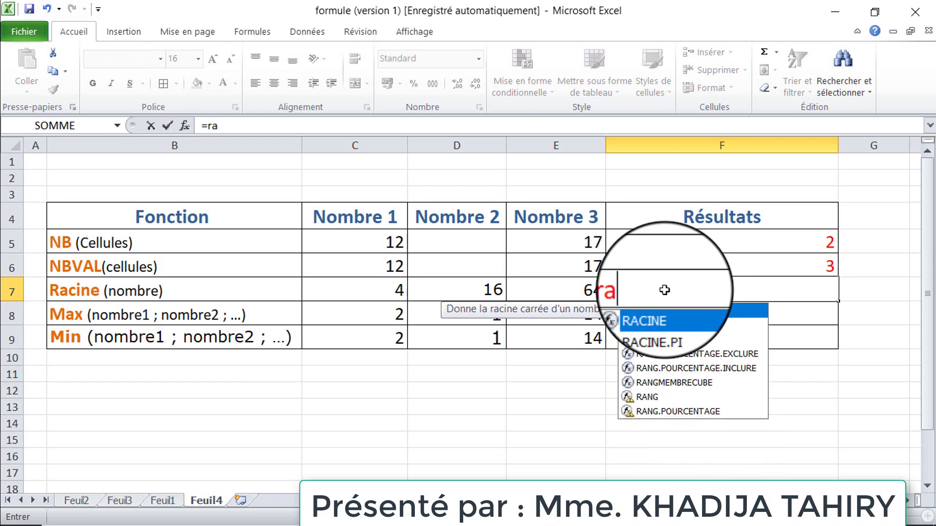
double_click(657, 312)
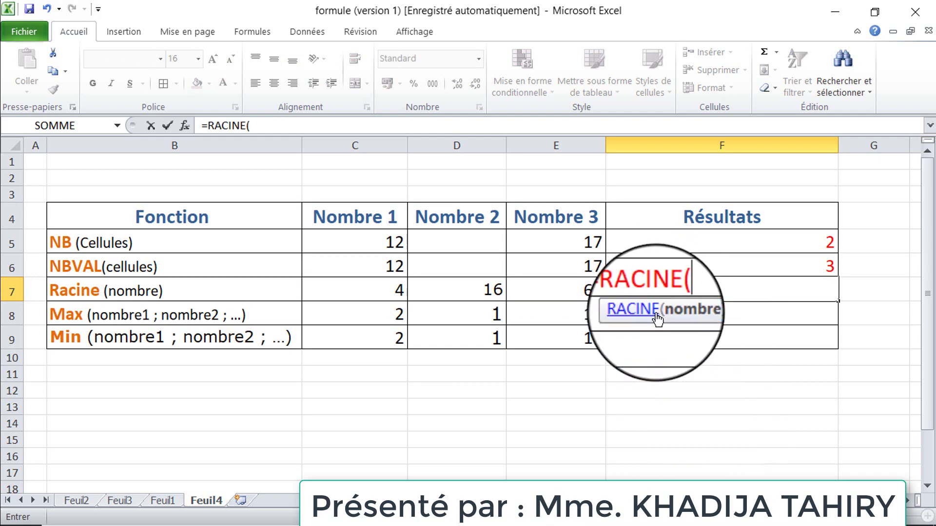
left_click(487, 291)
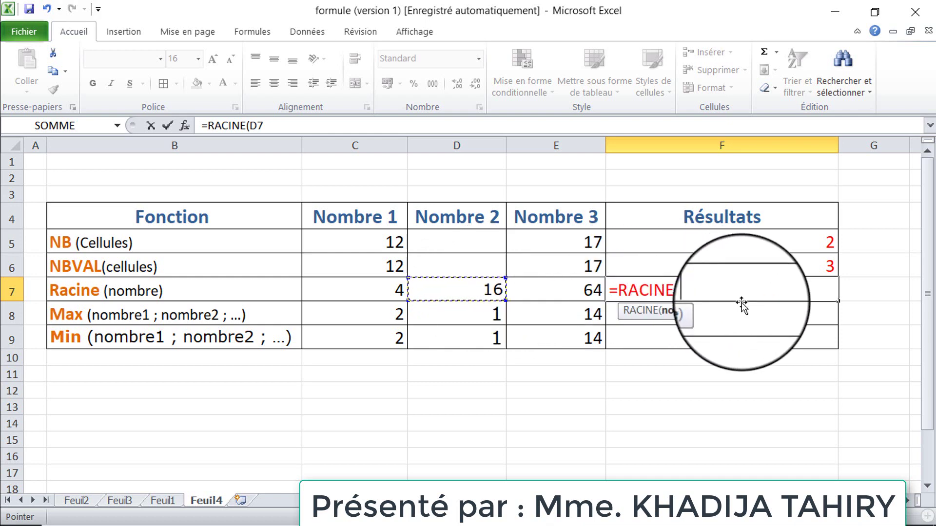
key("Return")
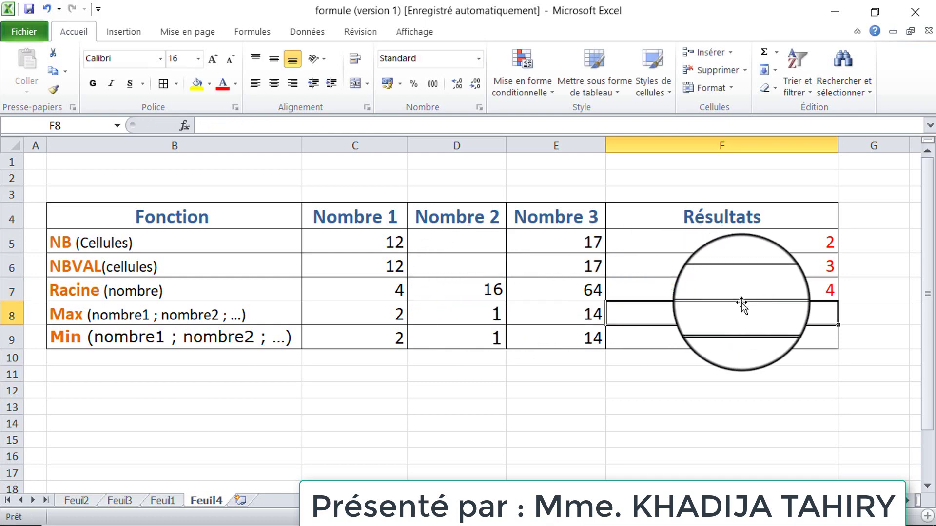
Step: Change the argument of the RACINE formula in F7 to E7
left_click(781, 286)
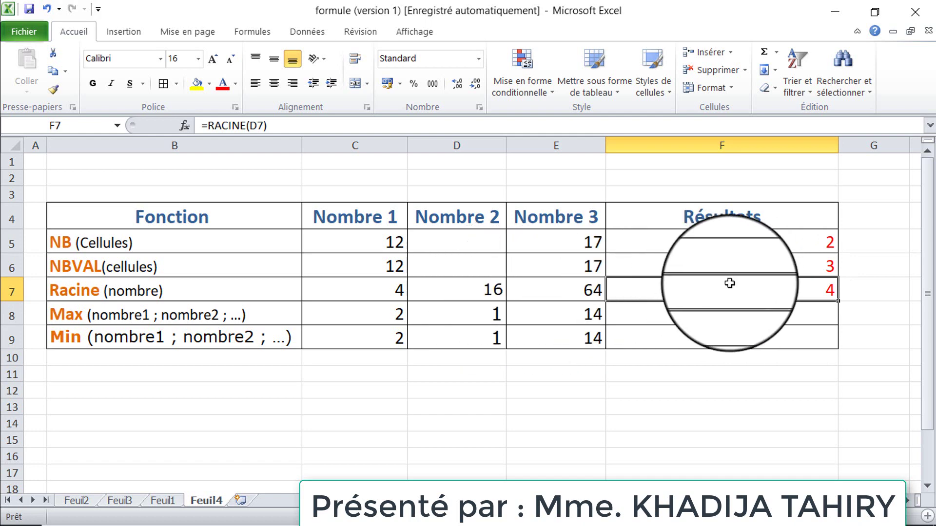
double_click(705, 291)
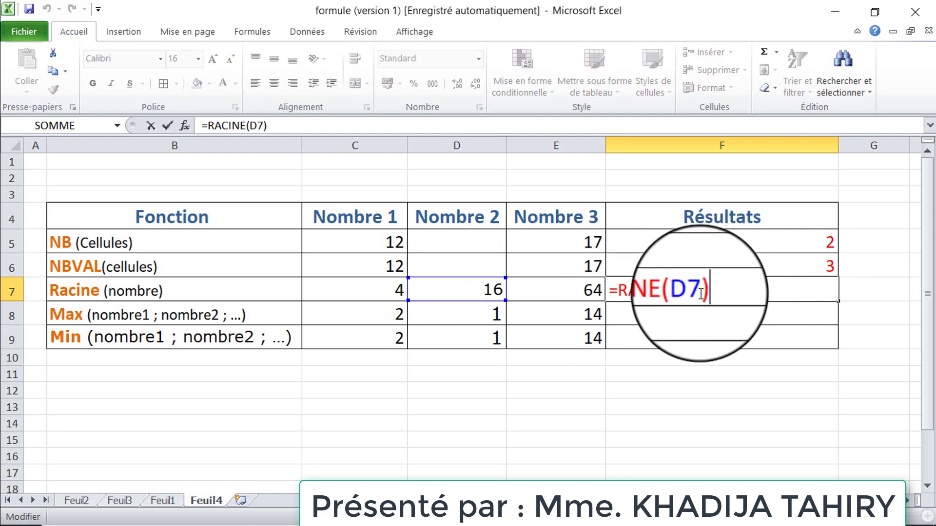
left_click_drag(700, 291, 682, 293)
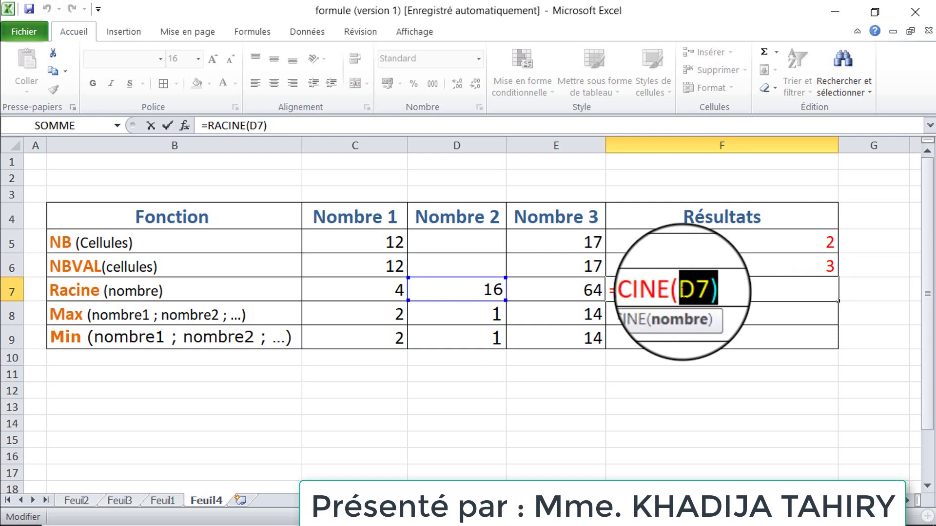
key("BackSpace")
left_click(584, 293)
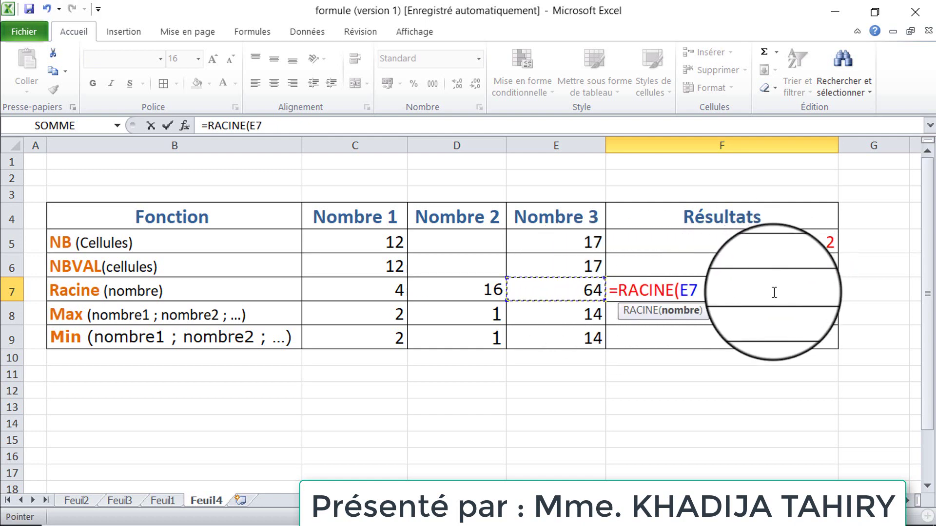
key("Return")
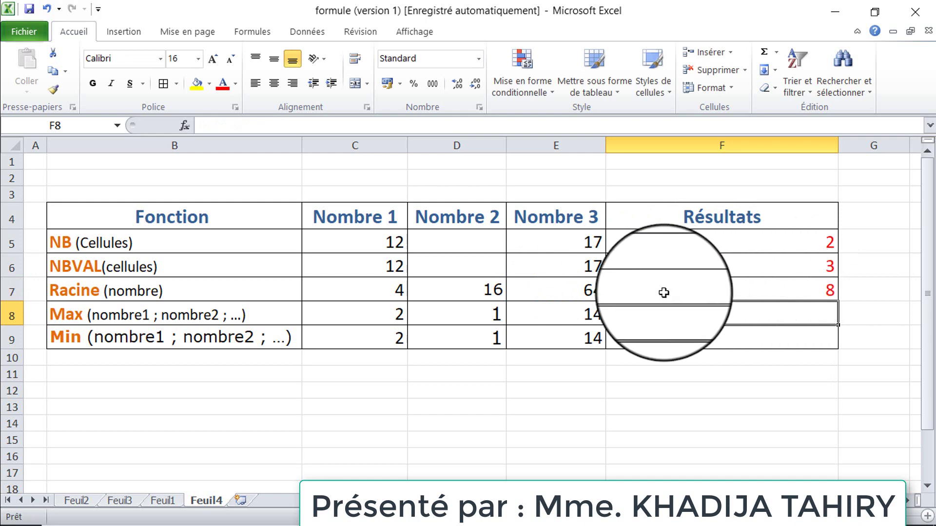
Step: Change the argument of the RACINE formula in F7 to C7
left_click(808, 285)
double_click(807, 285)
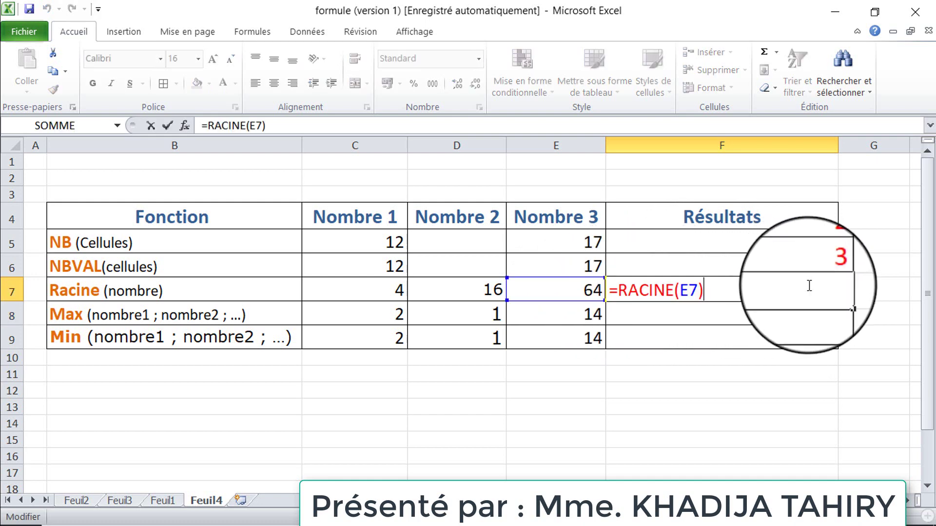
left_click_drag(713, 292, 677, 292)
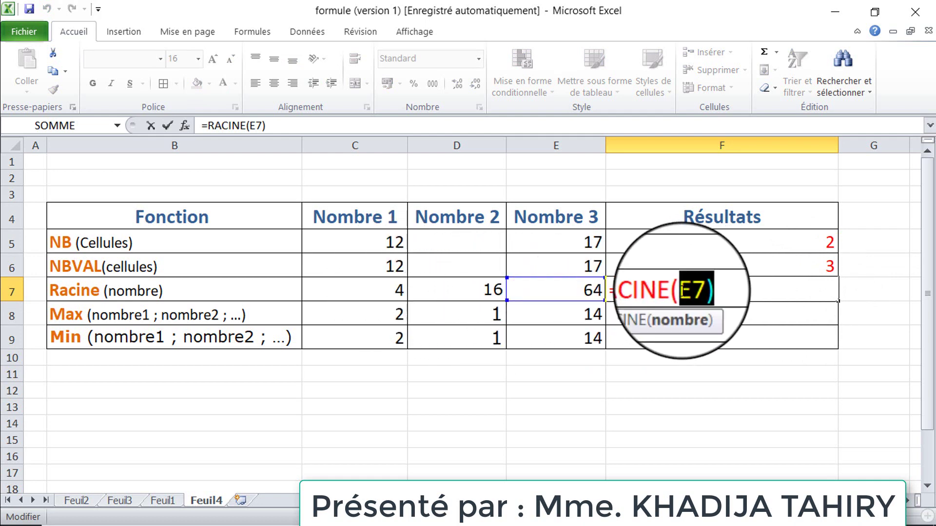
key("BackSpace")
left_click(360, 289)
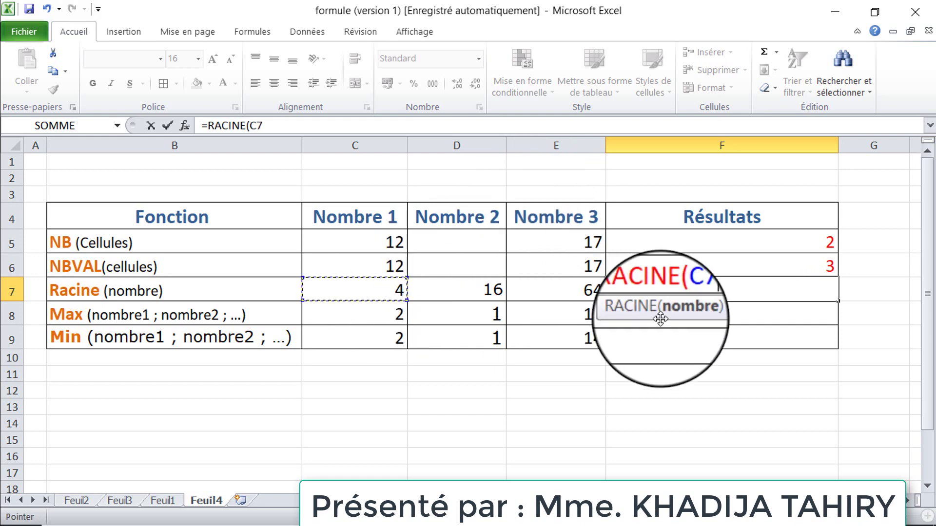
key("Return")
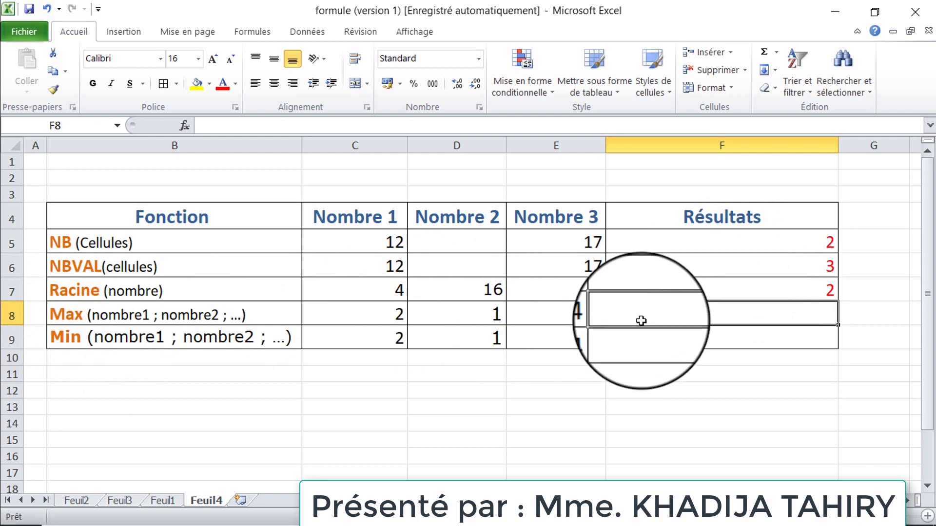
Step: Enter a MAX formula in F8 that returns the largest value of the range C8:E8
type("=")
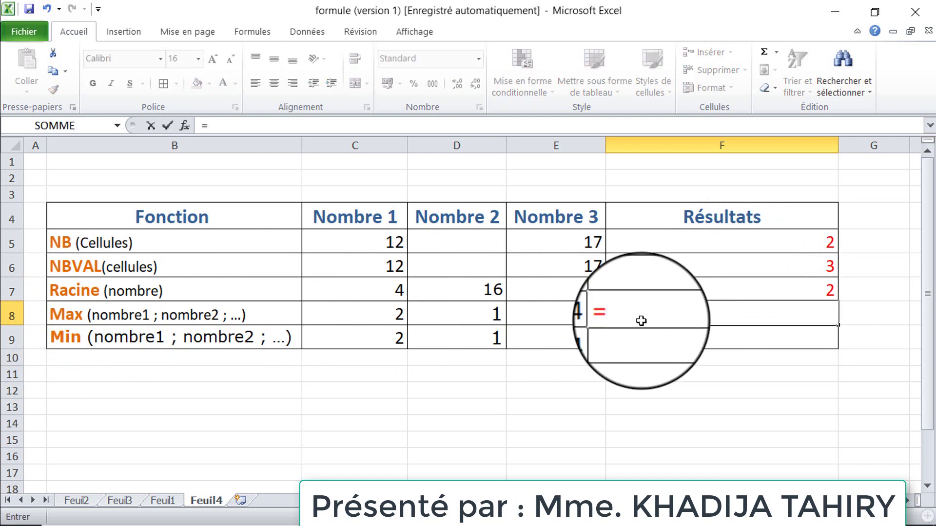
type("ma")
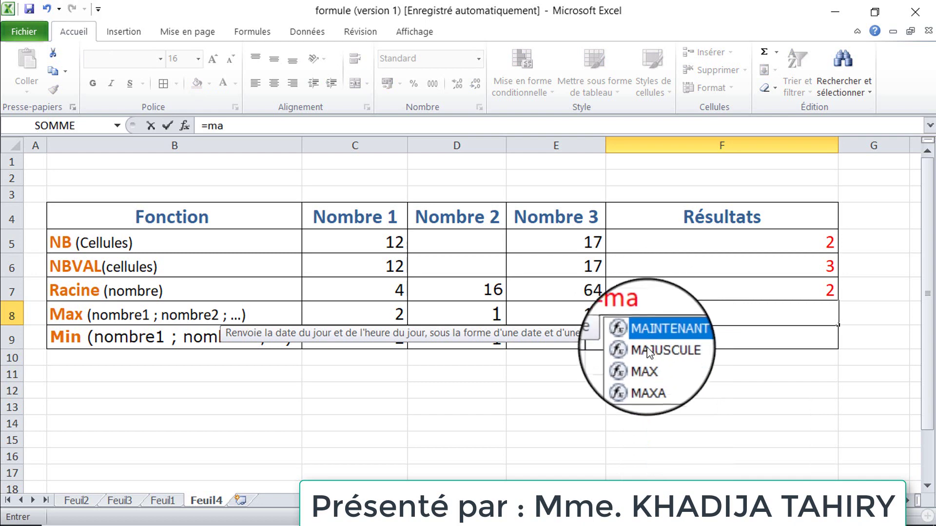
left_click(646, 364)
double_click(648, 373)
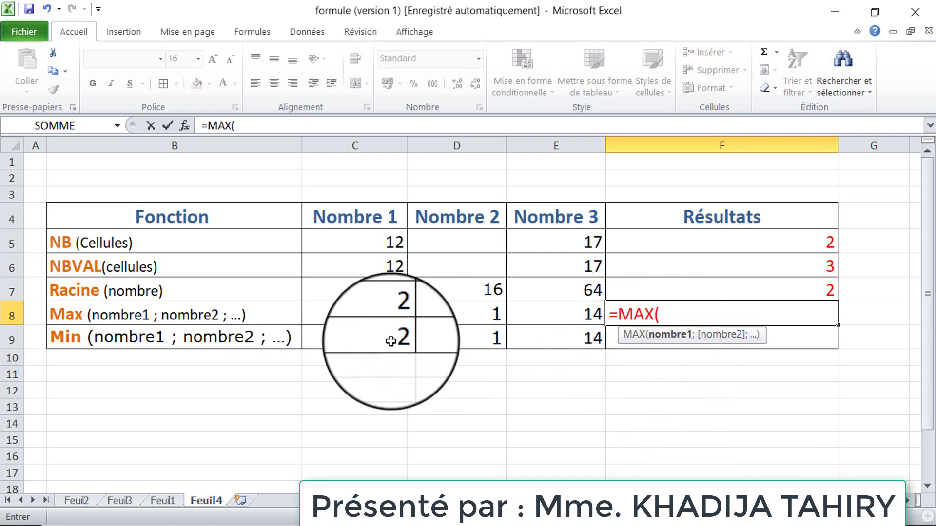
left_click(368, 316)
left_click_drag(368, 316, 576, 316)
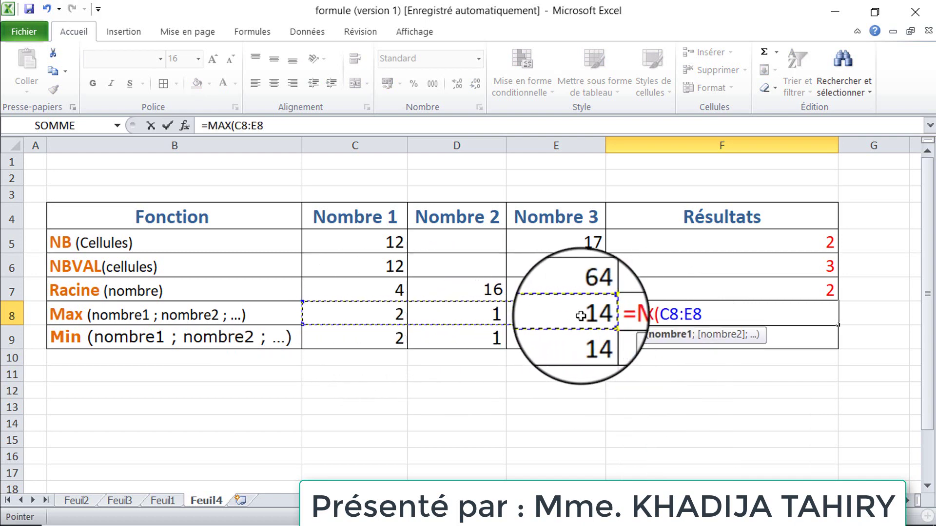
key("Return")
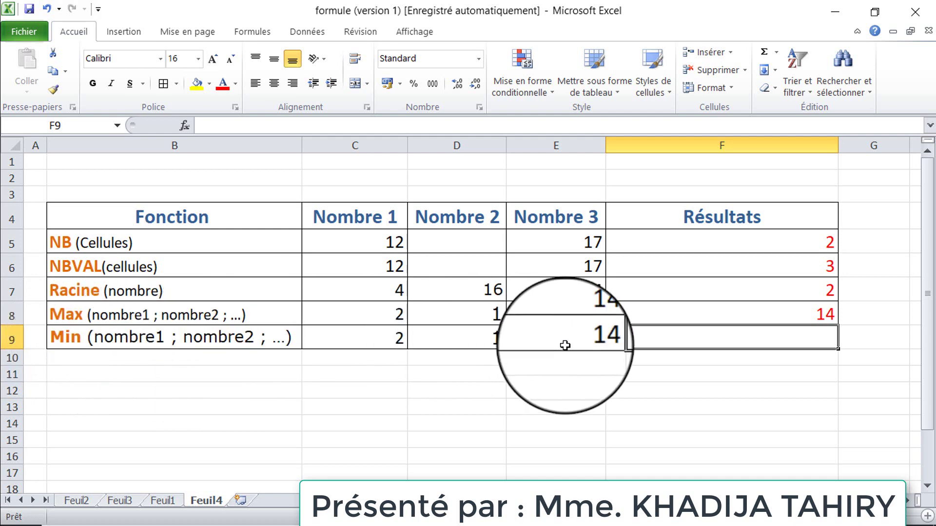
Step: Enter a MIN formula in F9 that returns the smallest value of the range C9:E9
double_click(688, 338)
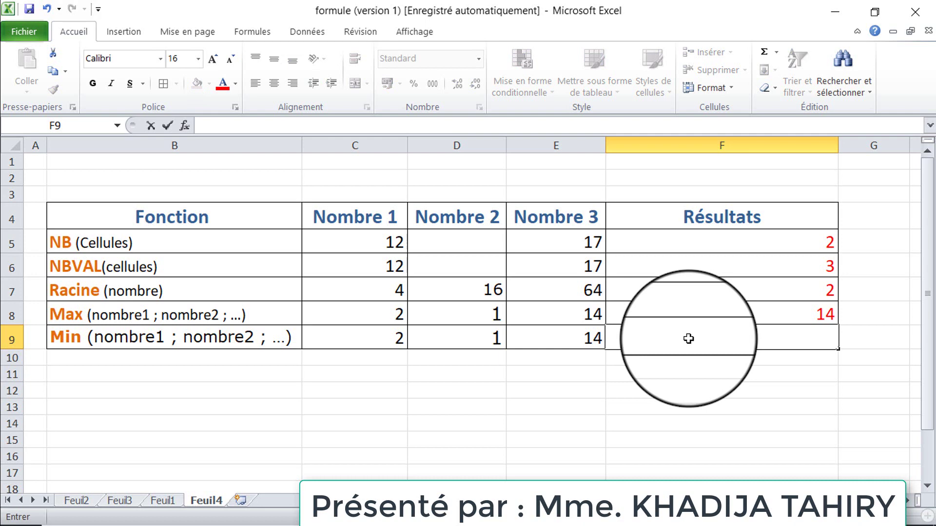
type("=m")
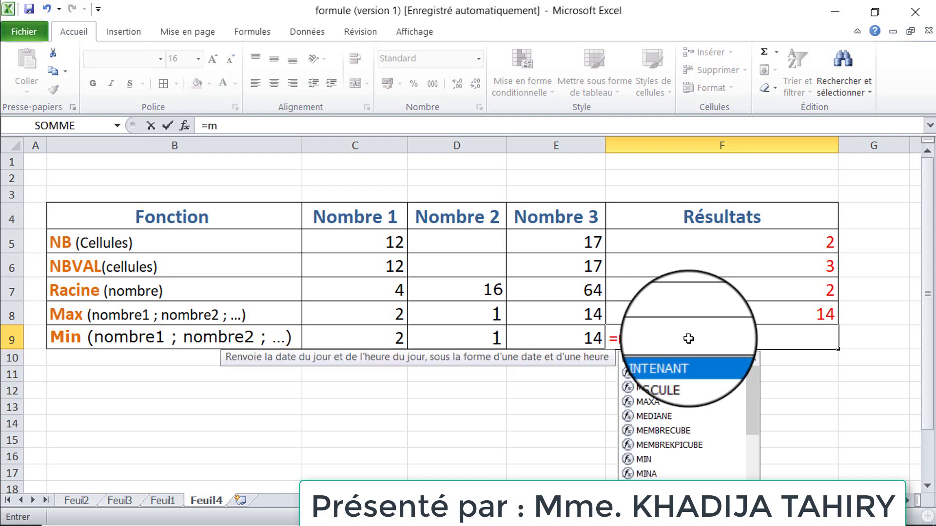
type("i")
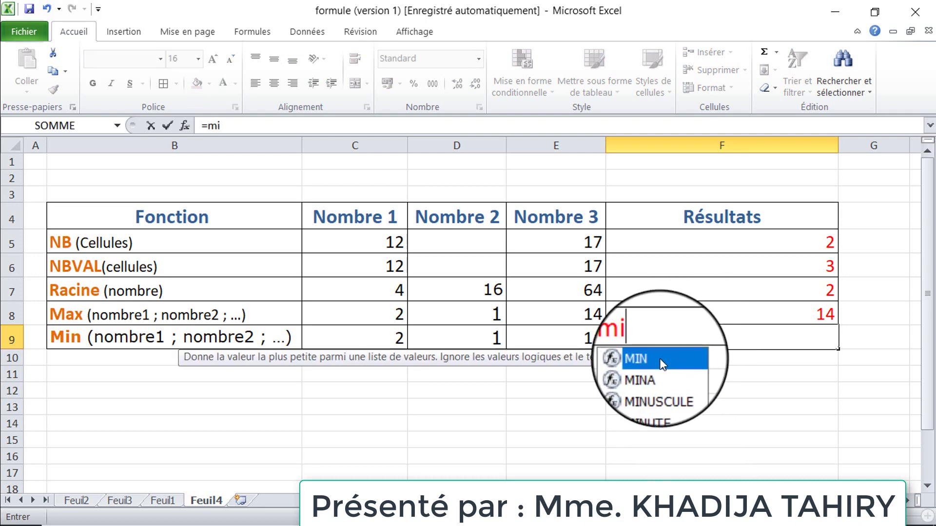
double_click(660, 359)
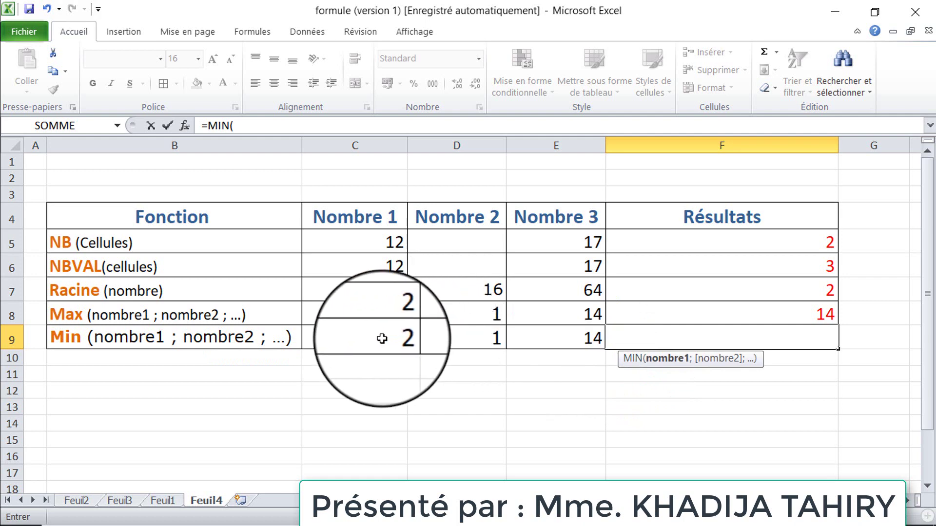
left_click_drag(386, 336, 583, 347)
key("Return")
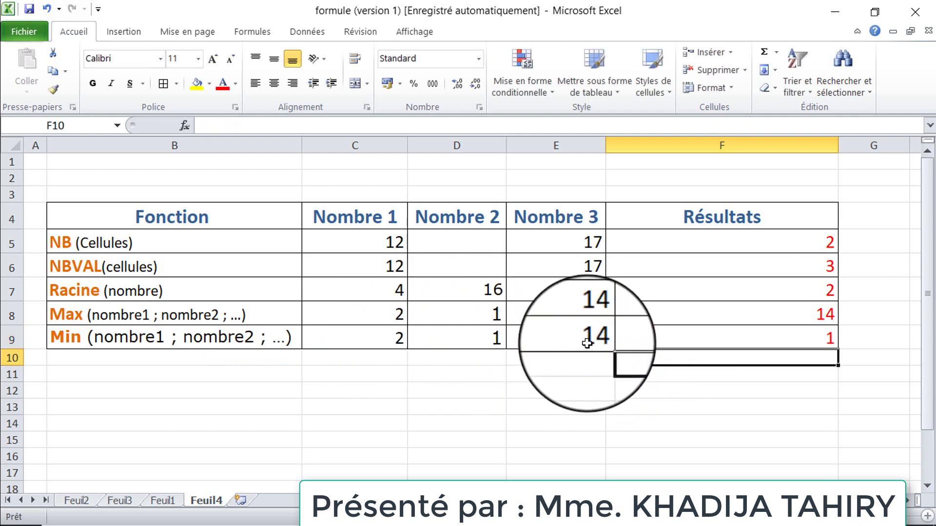
left_click(577, 463)
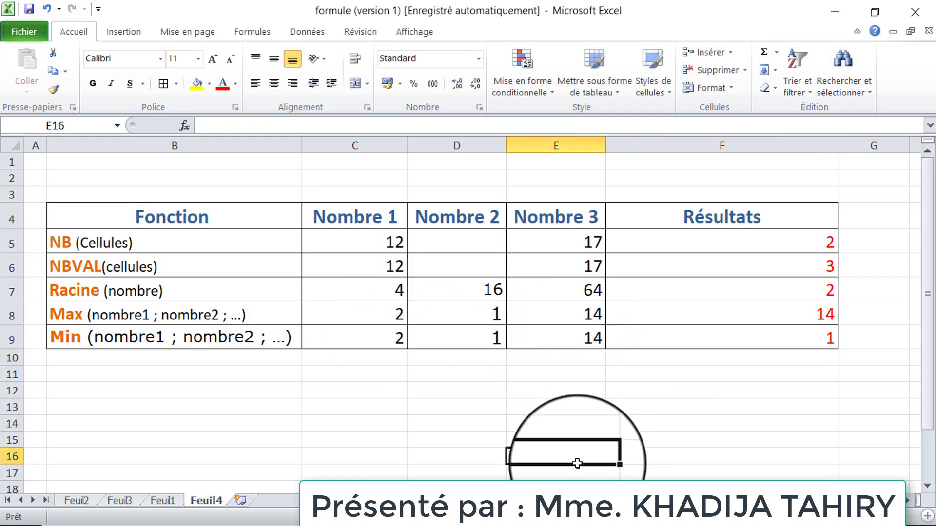